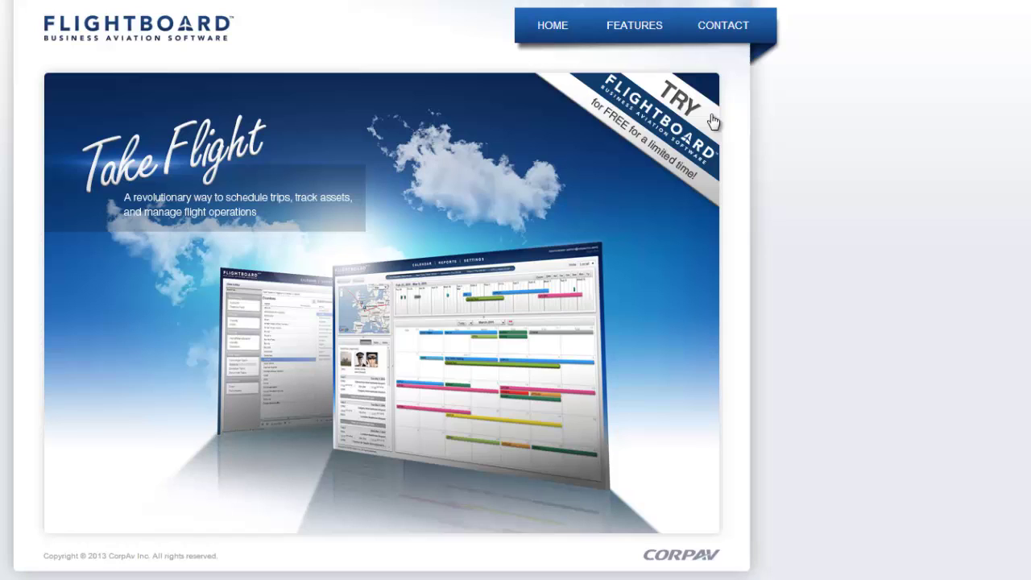
- Open the FlightBoard Features page describing the Calendar and ToolTip scheduling features
left_click(629, 27)
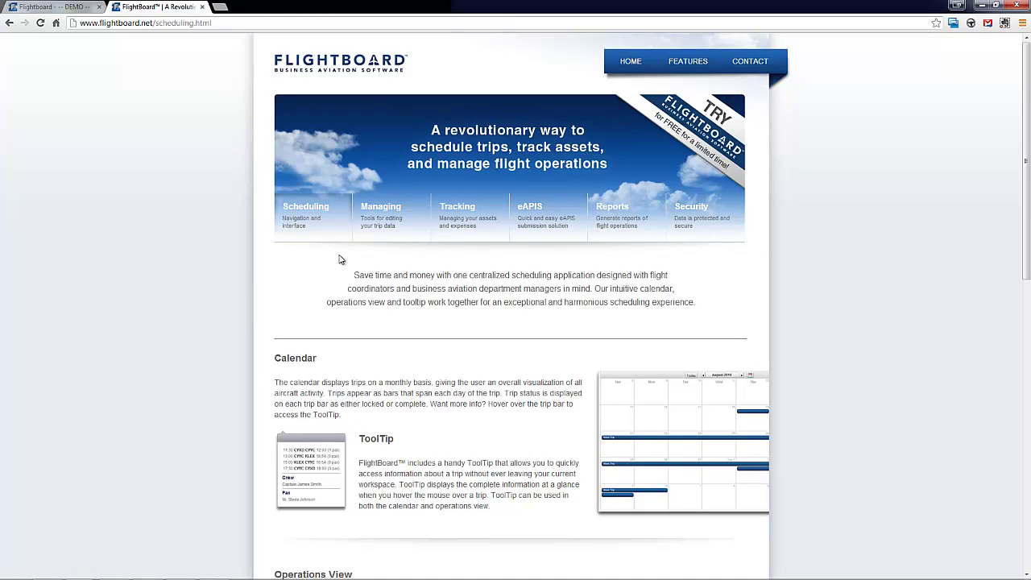
- Log in to the FlightBoard demo with the demo account's username and password
left_click(78, 11)
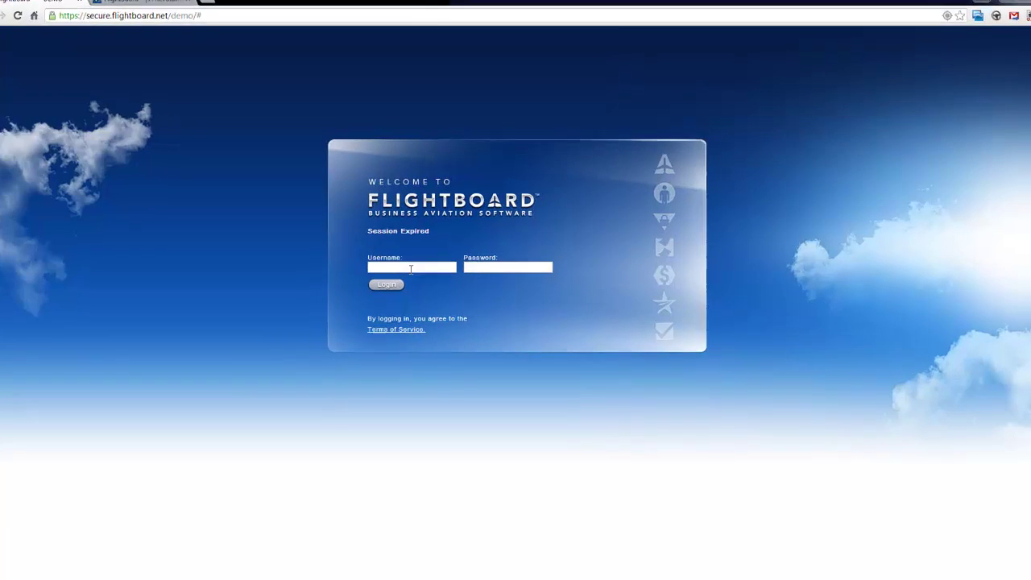
type("de")
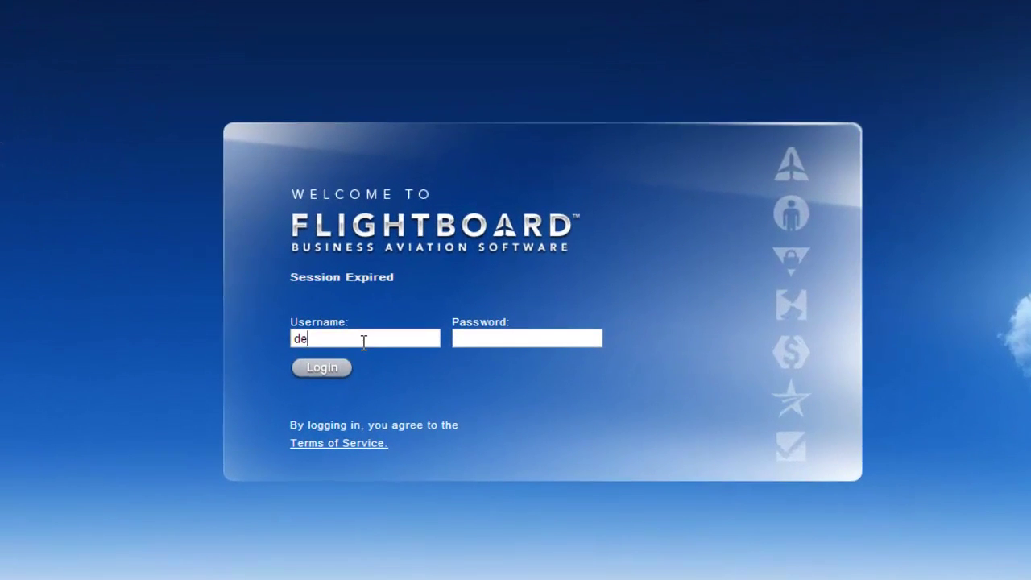
type("modemodemo")
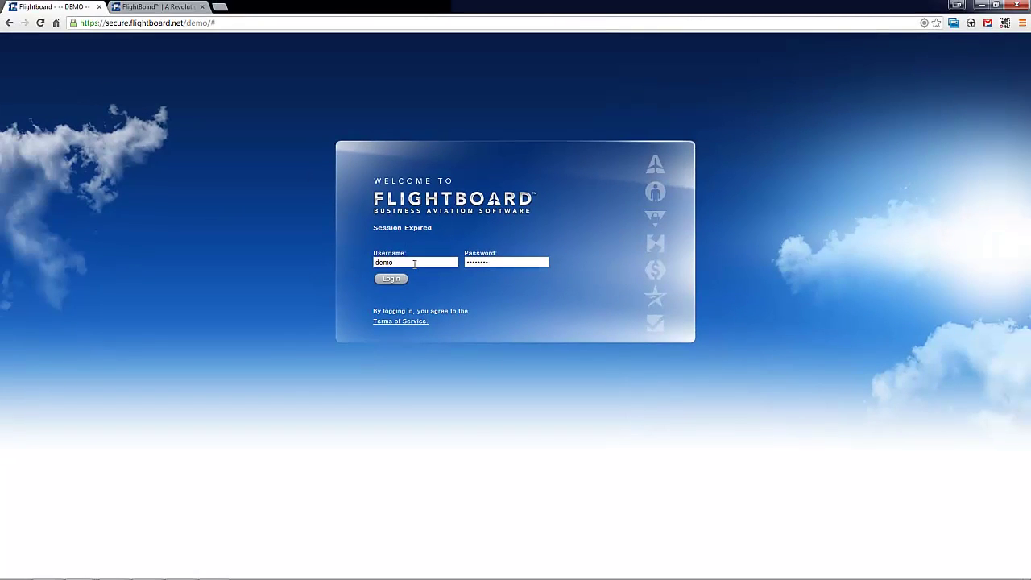
left_click(394, 280)
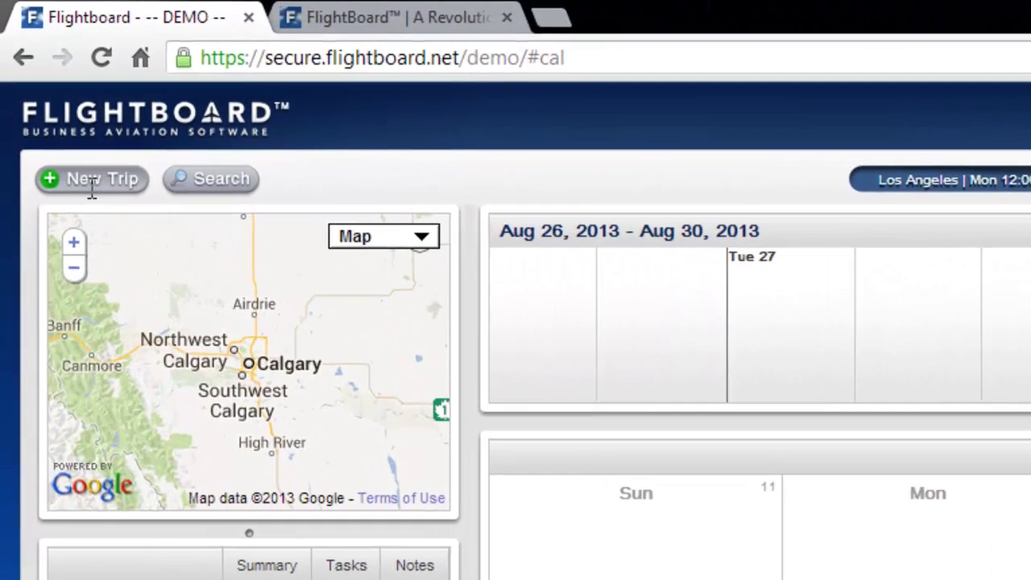
- Create a new draft trip and assign it aircraft CXTEN
left_click(37, 71)
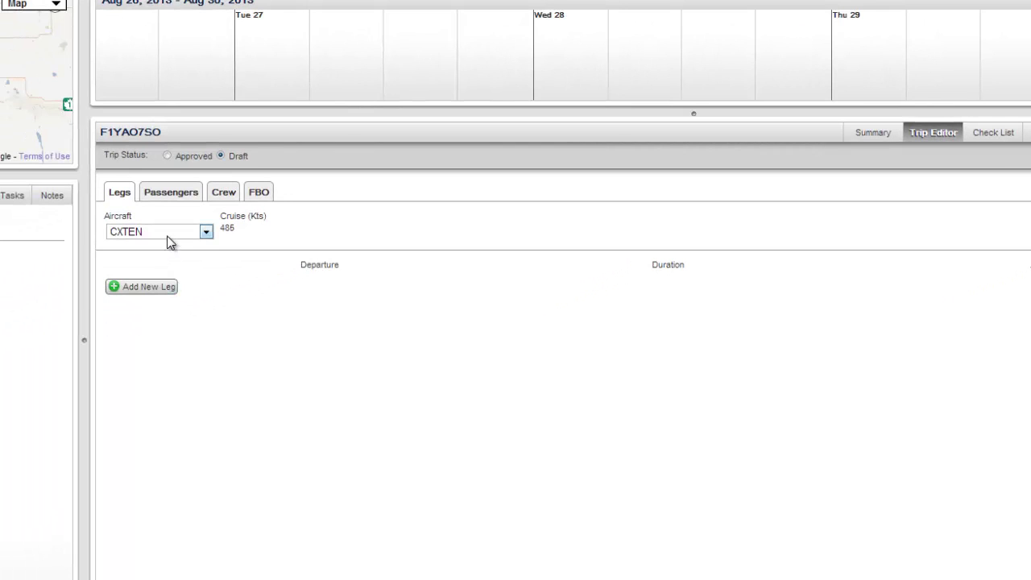
left_click(205, 233)
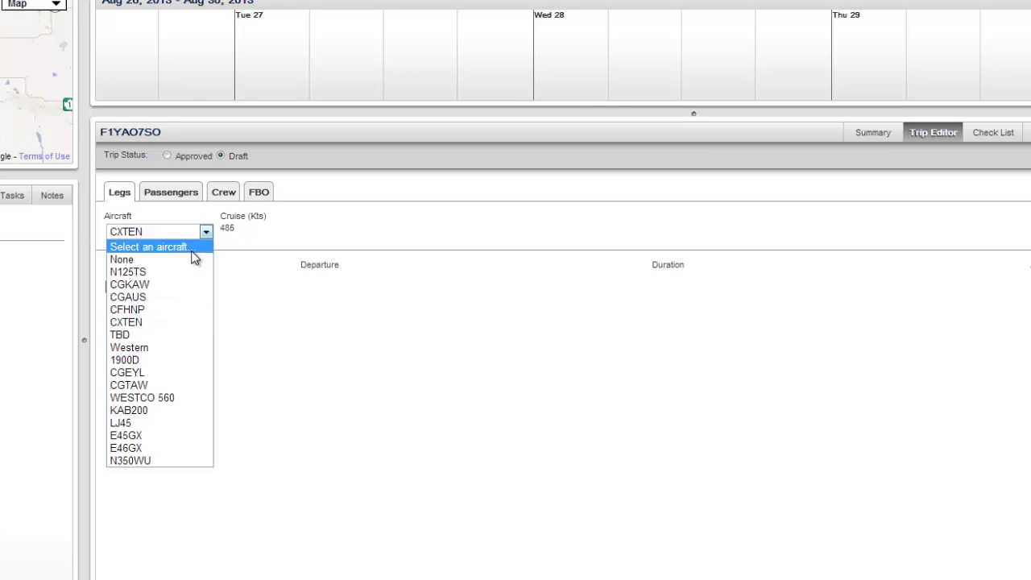
left_click(147, 322)
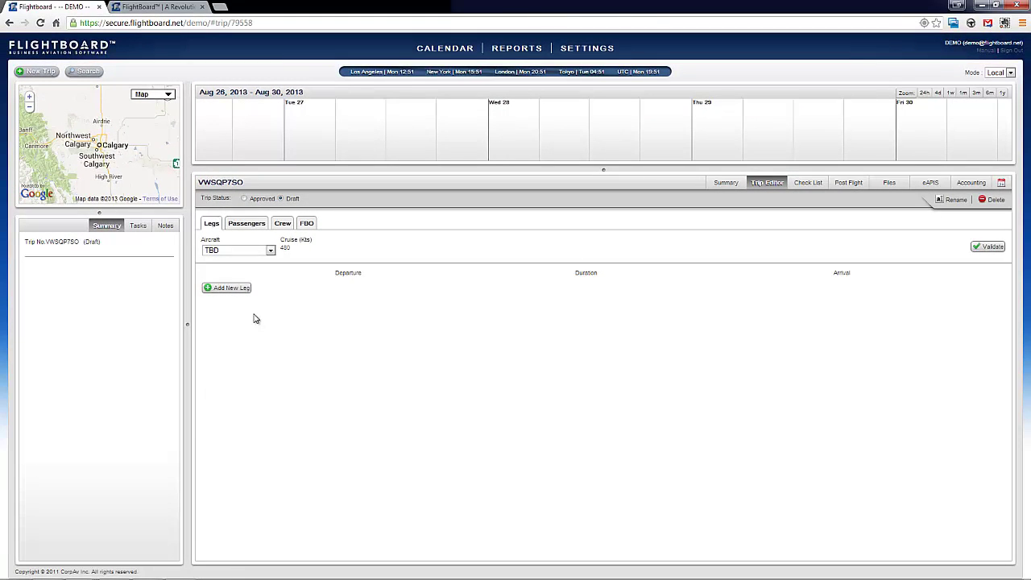
- Add leg 1 from Calgary (CYYC) departing at 1000 to Palm Springs (KPSP)
left_click(229, 288)
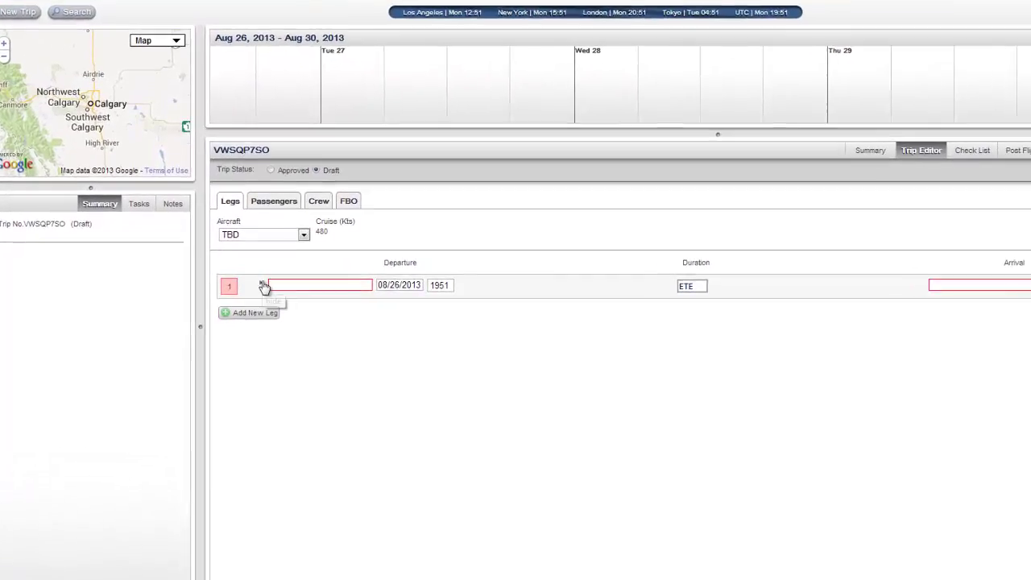
left_click(294, 284)
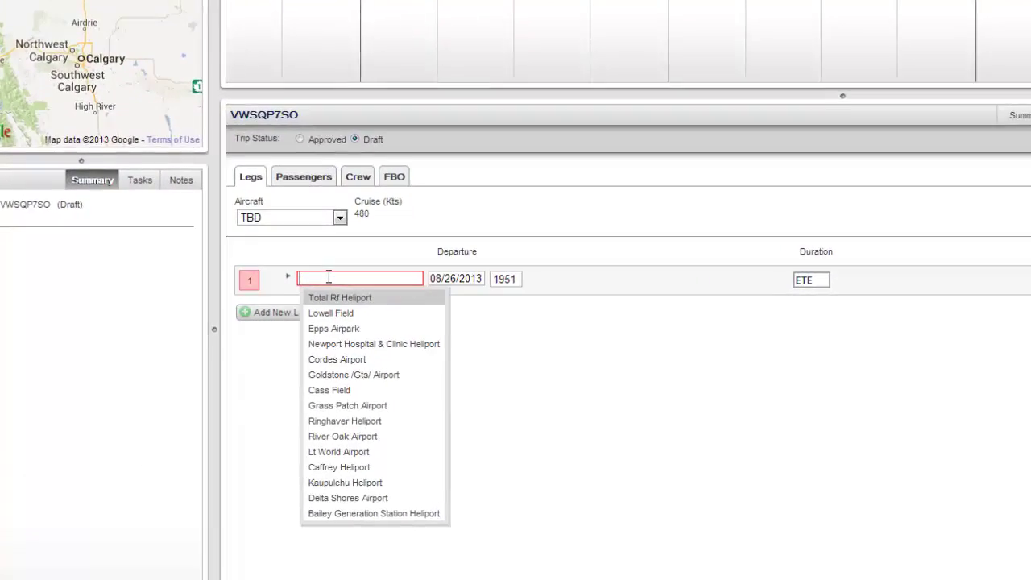
type("calgar")
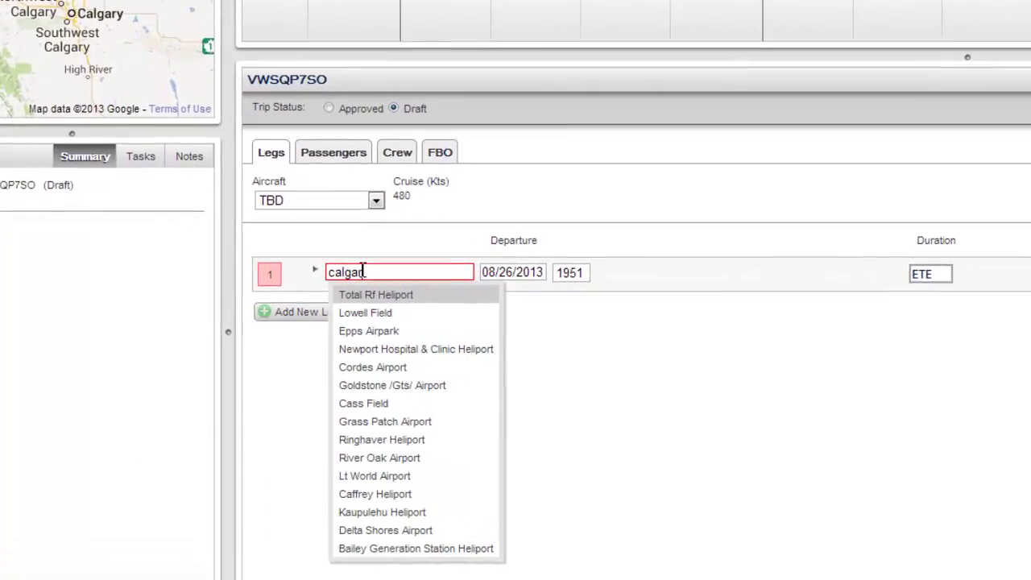
type("y")
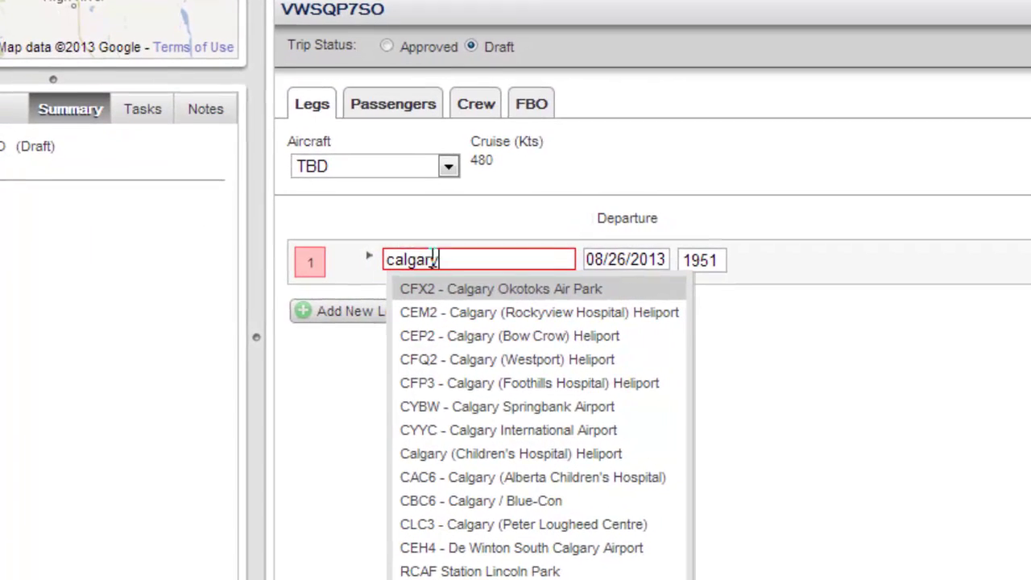
left_click(506, 427)
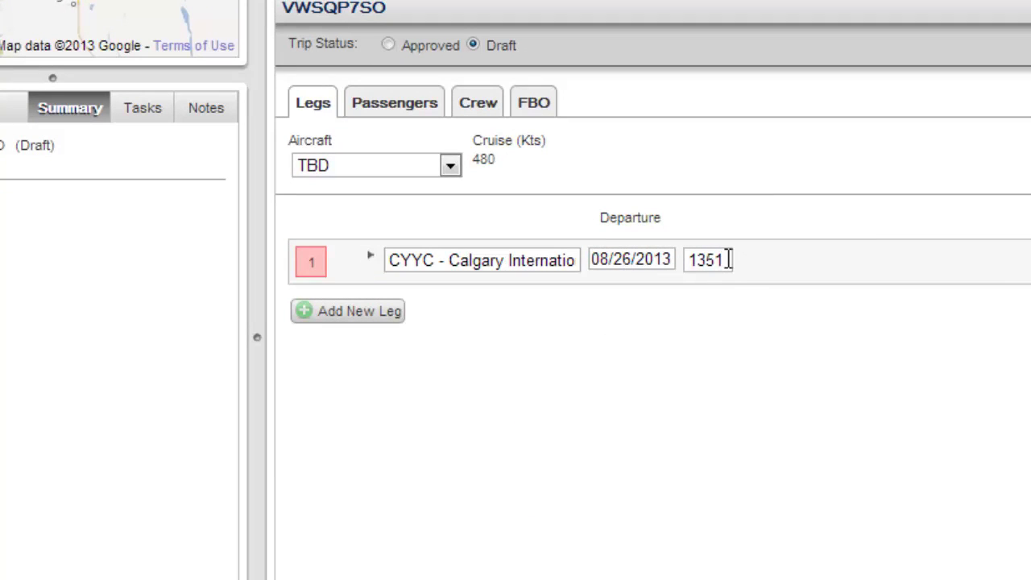
left_click_drag(727, 258, 688, 258)
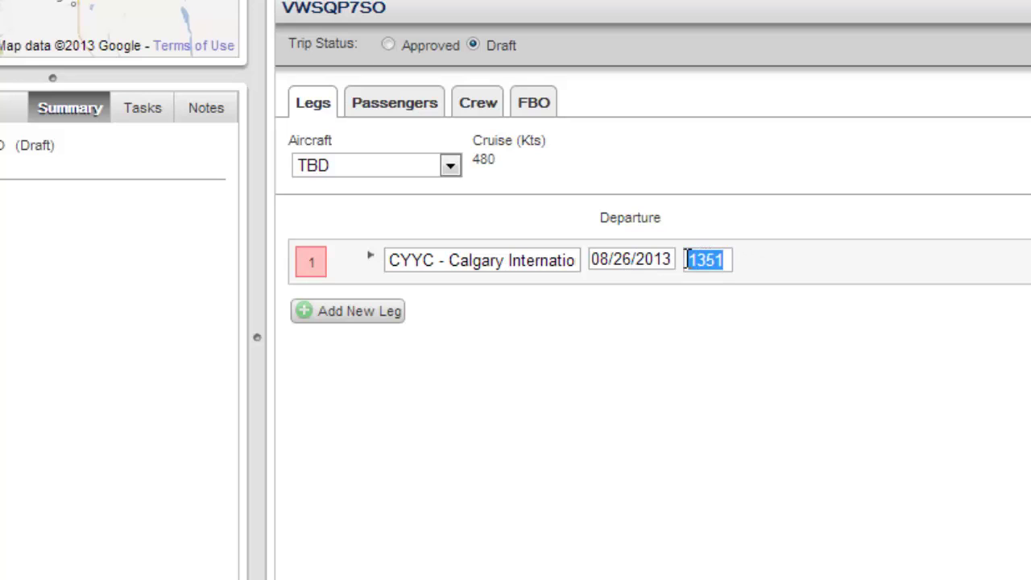
type("1000")
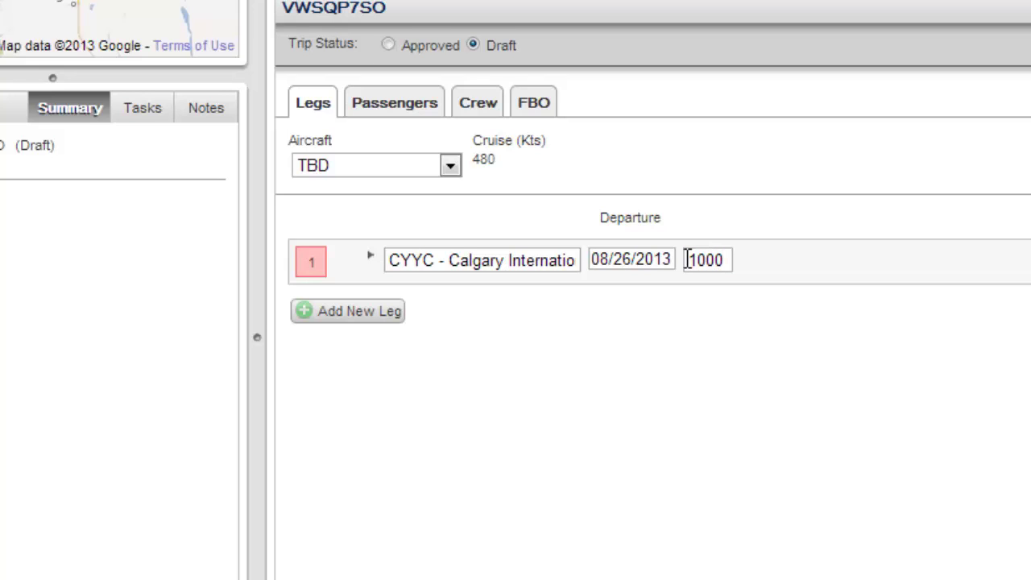
key("Tab")
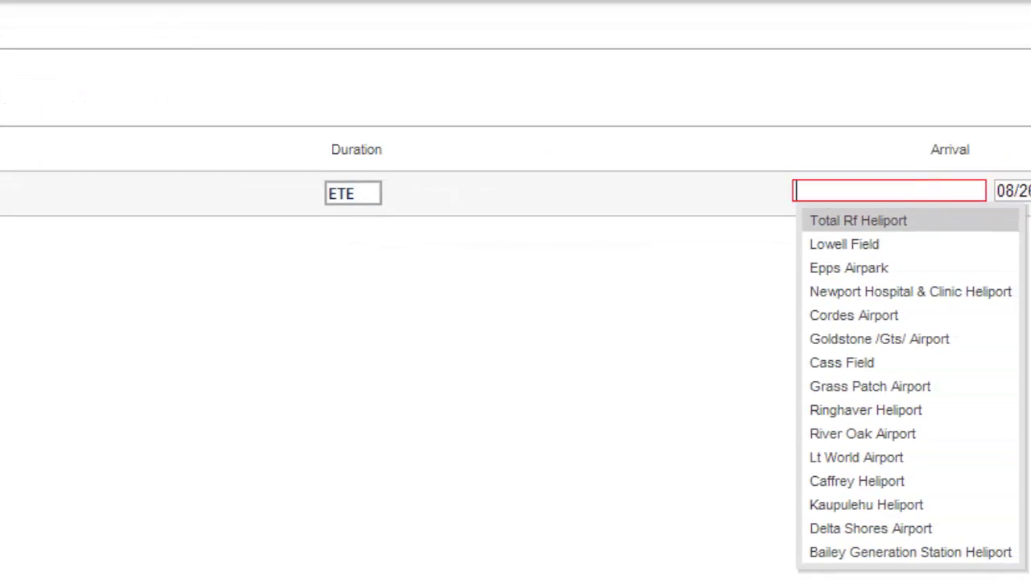
type("psp")
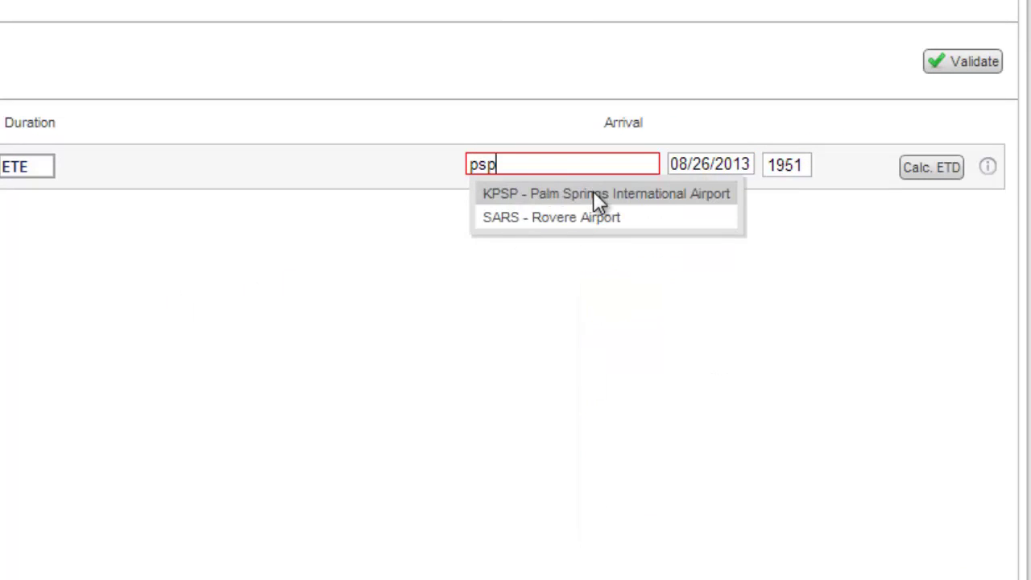
left_click(593, 194)
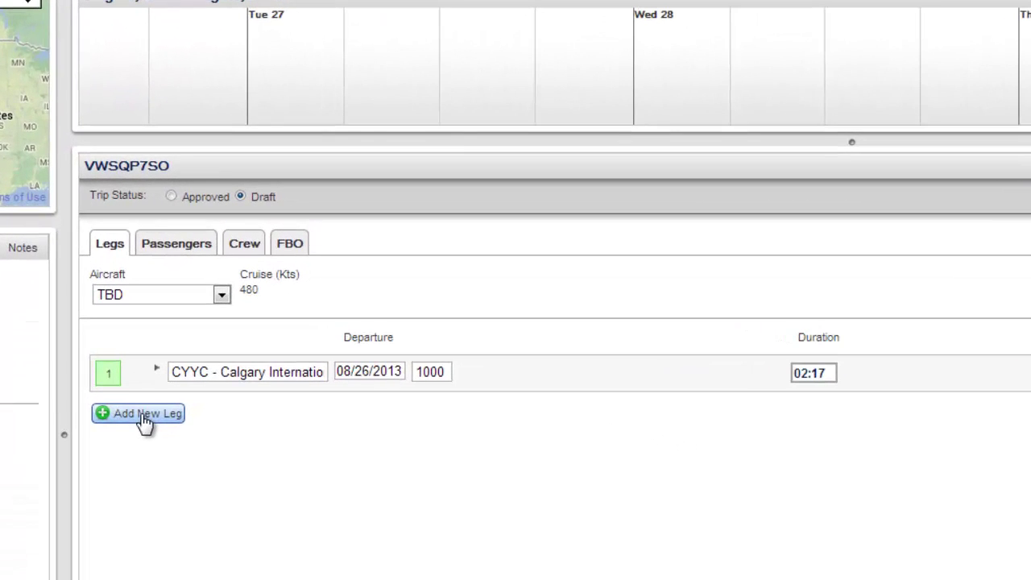
- Add leg 2 from Palm Springs to McCarran International (KLAS)
left_click(142, 416)
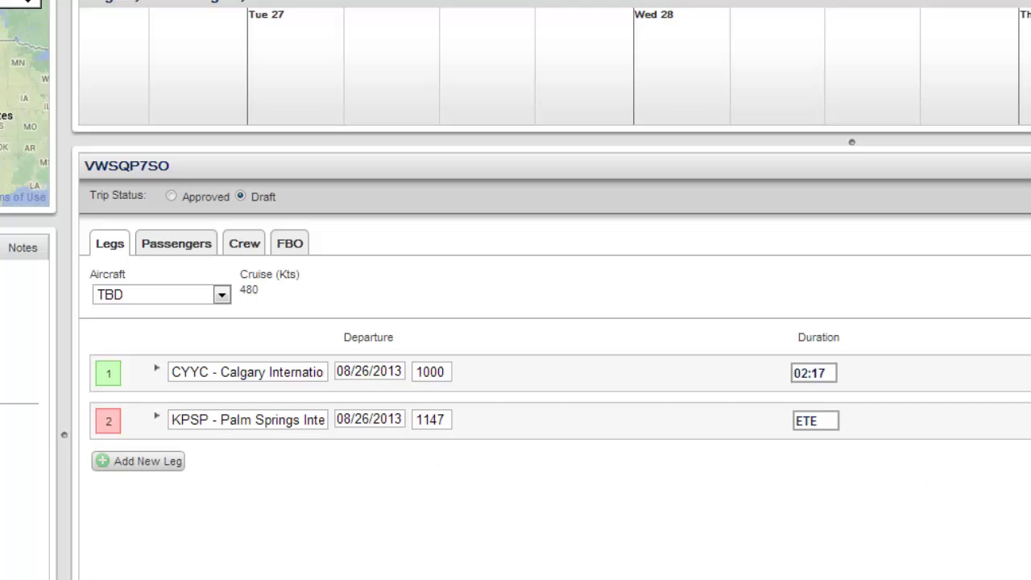
left_click(994, 384)
type("klas")
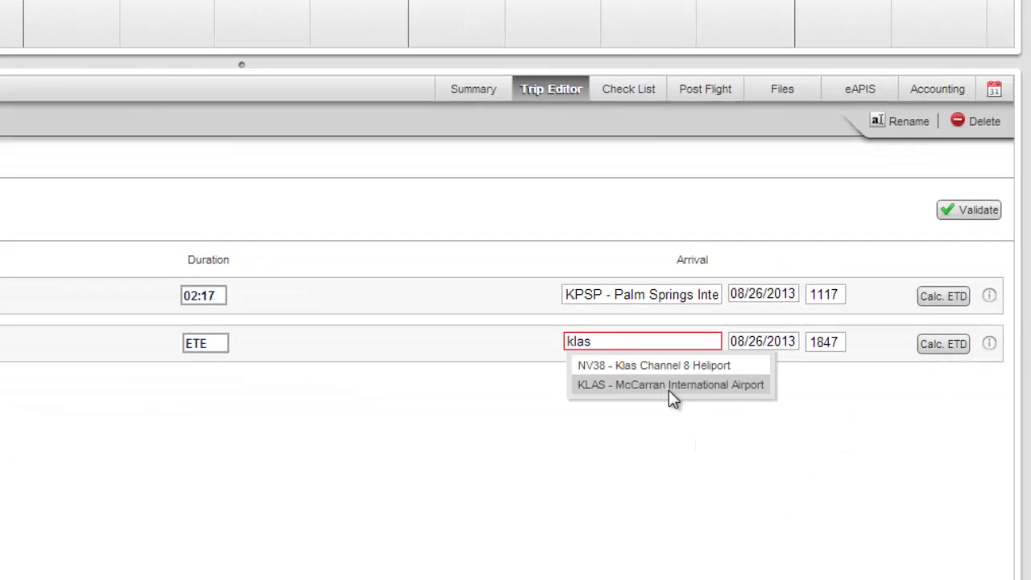
left_click(669, 385)
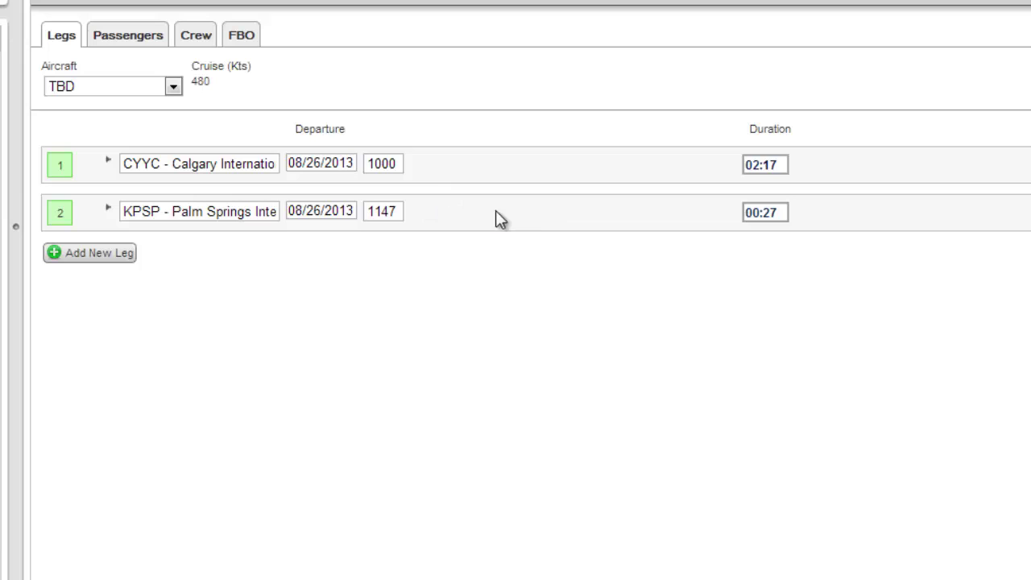
- Add leg 3 from McCarran to Vancouver International (CYVR)
left_click(99, 256)
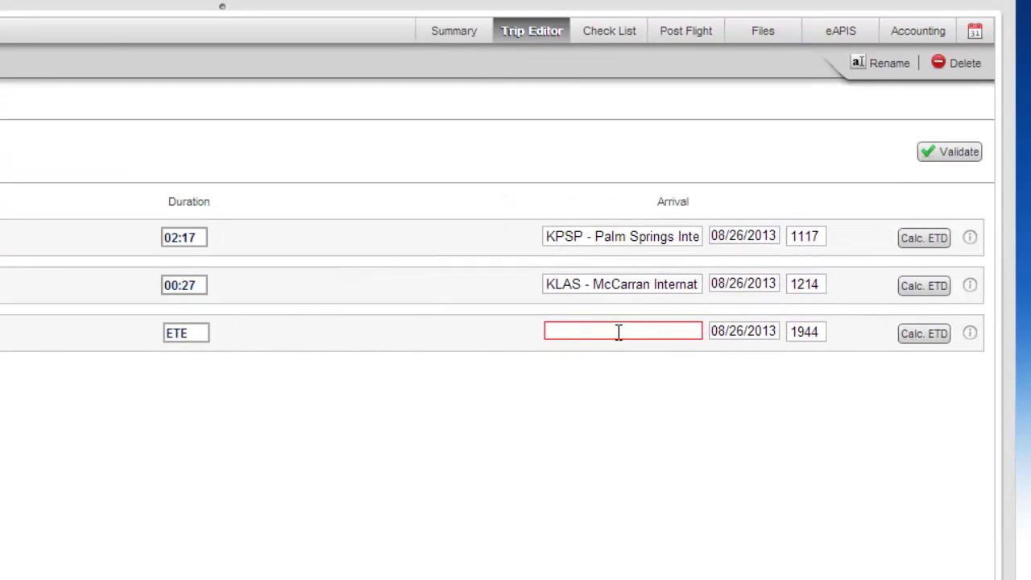
left_click(618, 332)
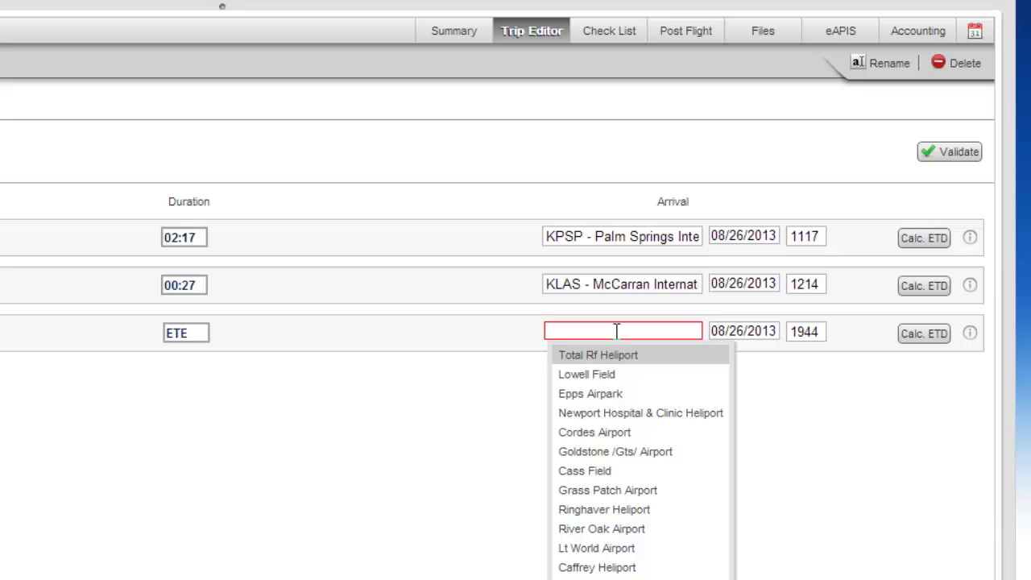
type("yvr")
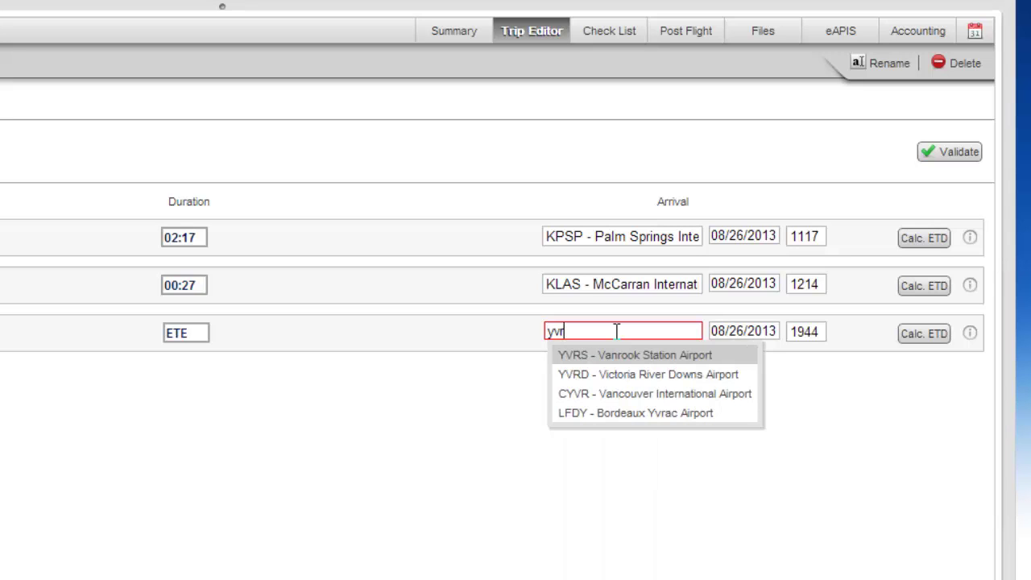
left_click(610, 394)
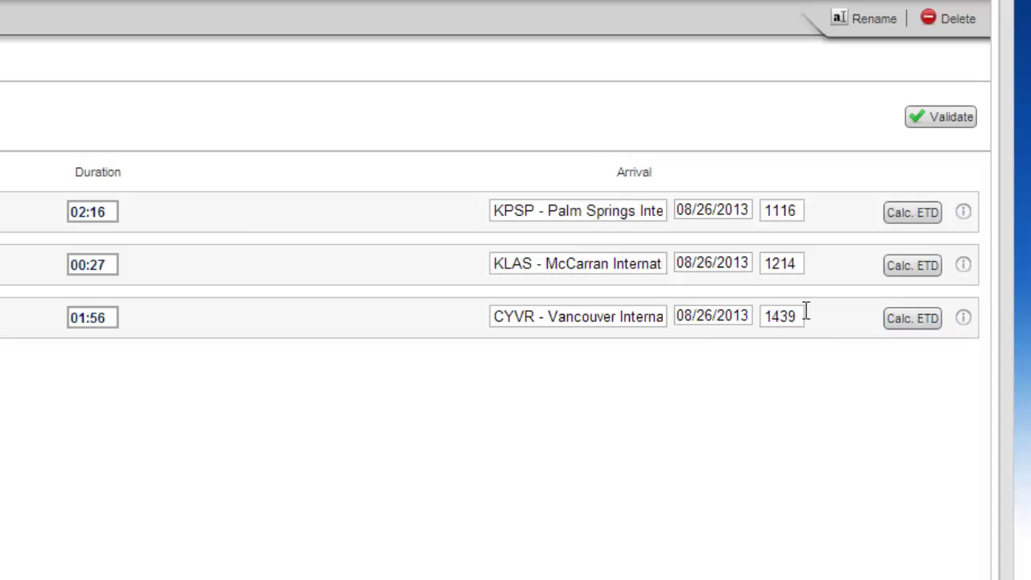
- Set leg 3's arrival to 1800 and recalculate its departure time to 1604
left_click_drag(796, 315, 753, 305)
type("1800")
left_click(935, 322)
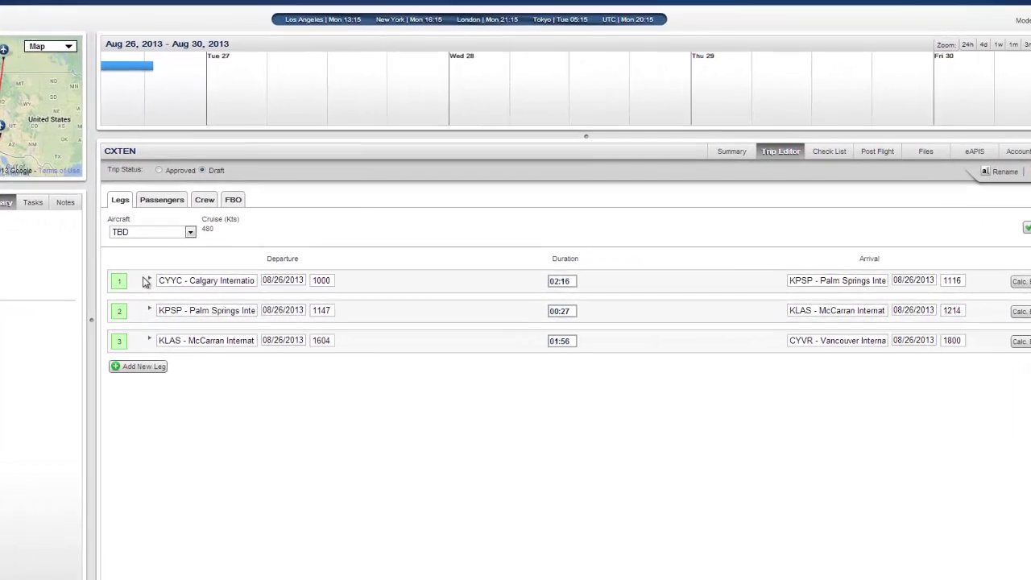
- Give leg 1 a wind adjustment of 100, cutting its duration to 01:54
left_click(147, 281)
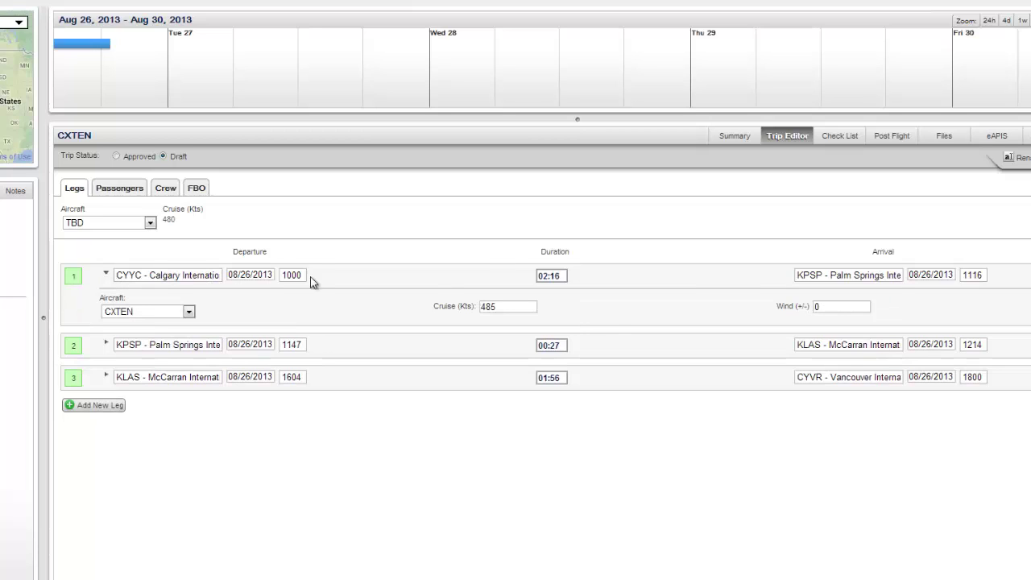
left_click_drag(847, 306, 804, 307)
type("100")
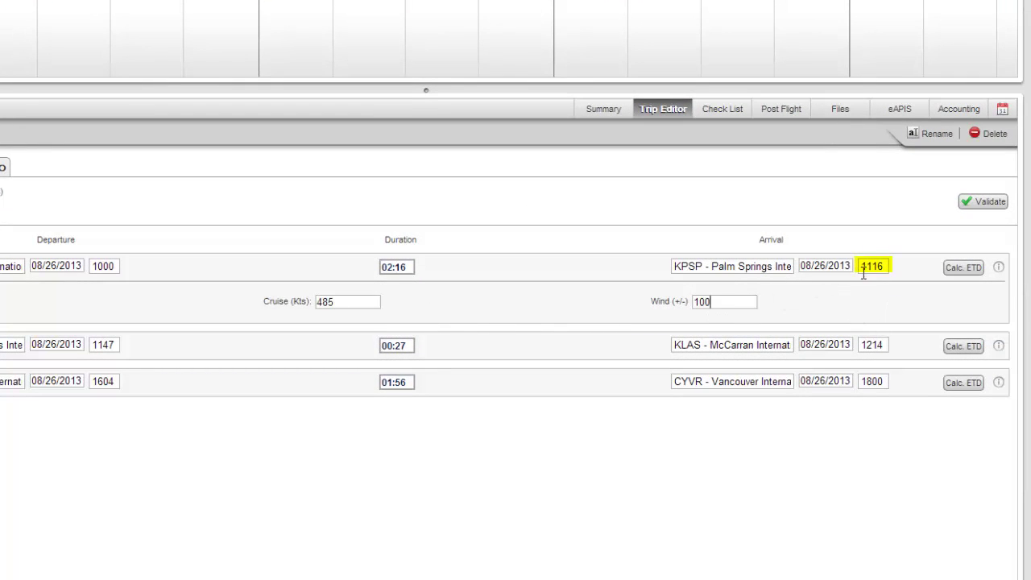
left_click(877, 296)
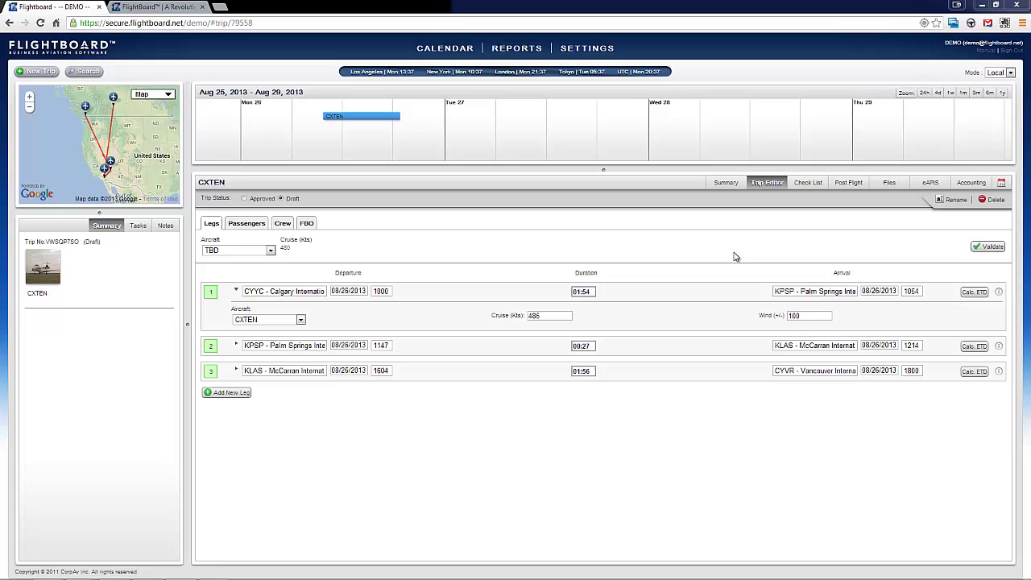
- Show the three-leg trip summary and the CXTEN trip's timeline popup
left_click(726, 183)
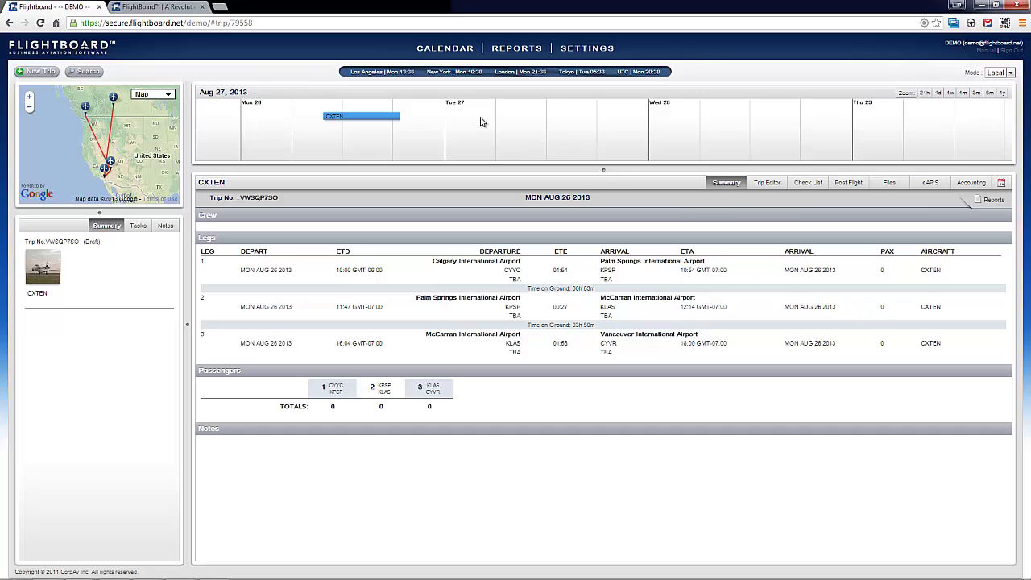
left_click(386, 118)
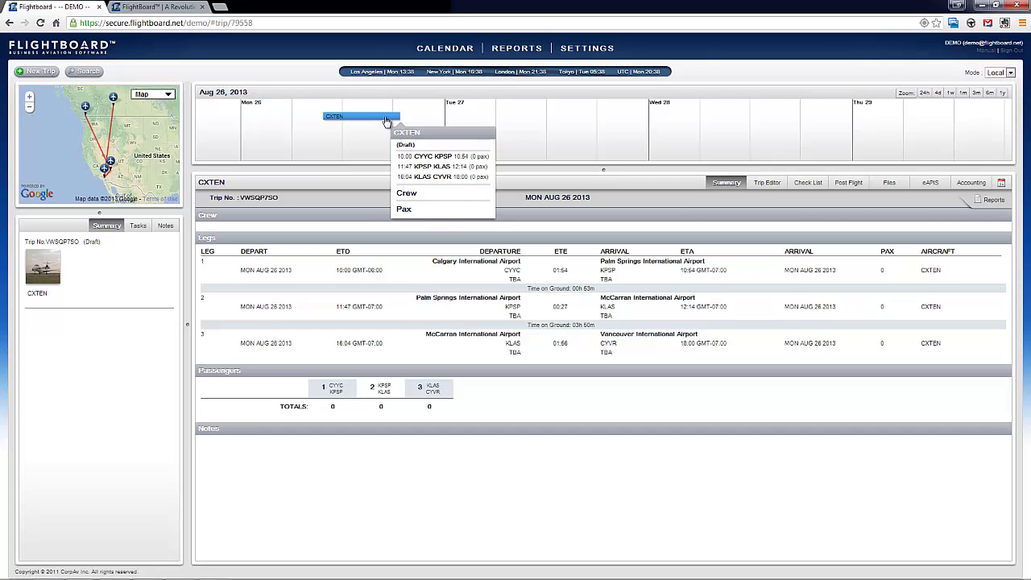